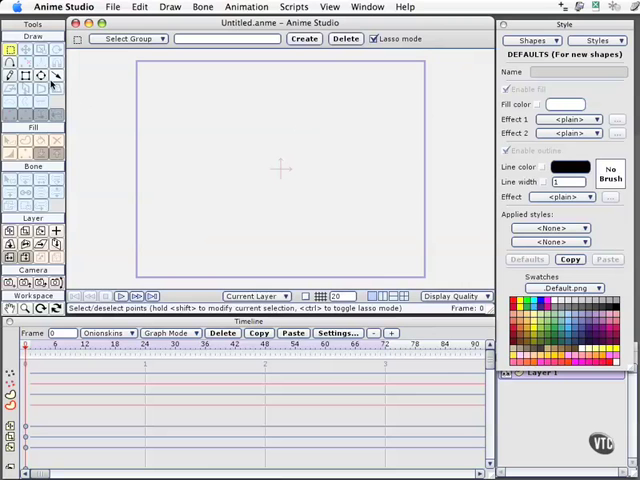
- Draw a circle at the lower left with the Oval tool and nudge it further left
click(42, 76)
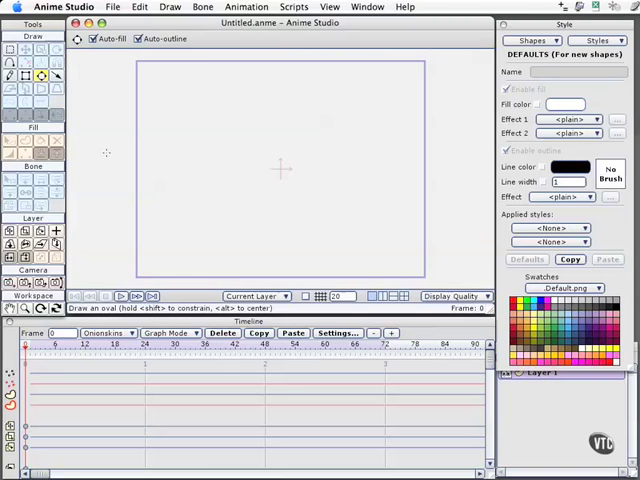
drag(170, 218, 230, 262)
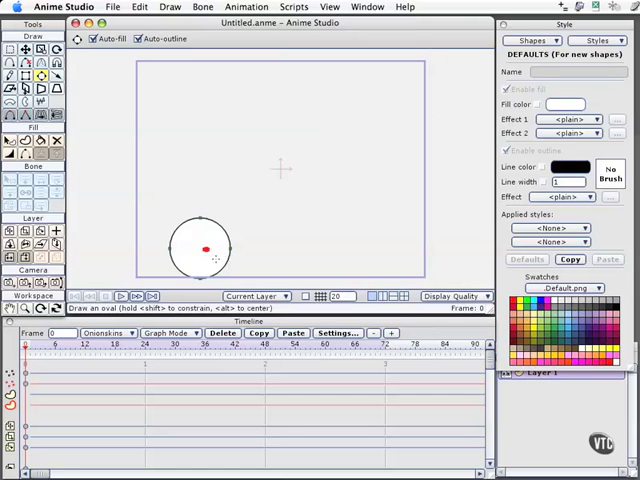
key(t)
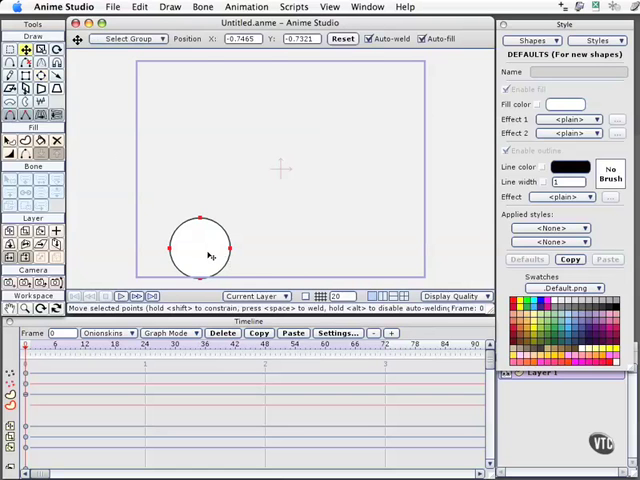
drag(205, 250, 190, 250)
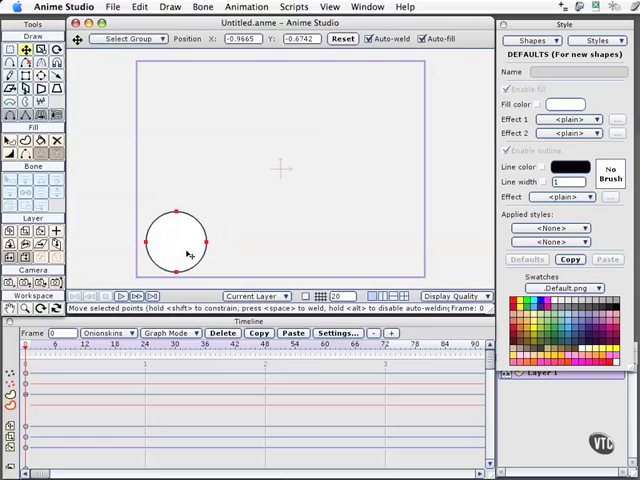
- Key the circle's first two bounces, raising it at frames 23–36 and 43–56 while moving right
click(144, 346)
mouse_move(169, 266)
mouse_down()
mouse_move(167, 252)
mouse_move(203, 155)
mouse_move(271, 258)
mouse_up()
click(203, 346)
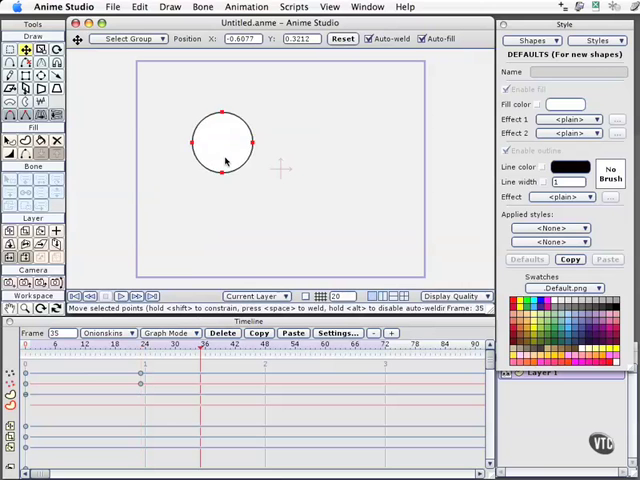
click(242, 346)
mouse_move(269, 249)
mouse_down()
mouse_move(307, 205)
mouse_move(340, 255)
mouse_move(368, 215)
mouse_up()
click(268, 346)
click(305, 346)
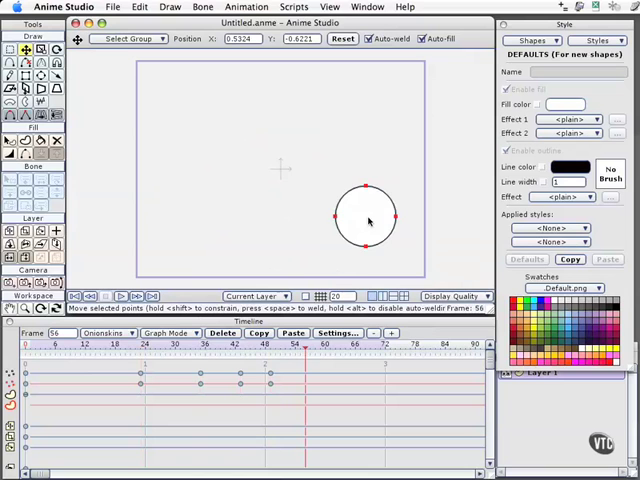
- Key the final drop at frames 64–71, then scrub back through the timeline to review the bounce
click(353, 346)
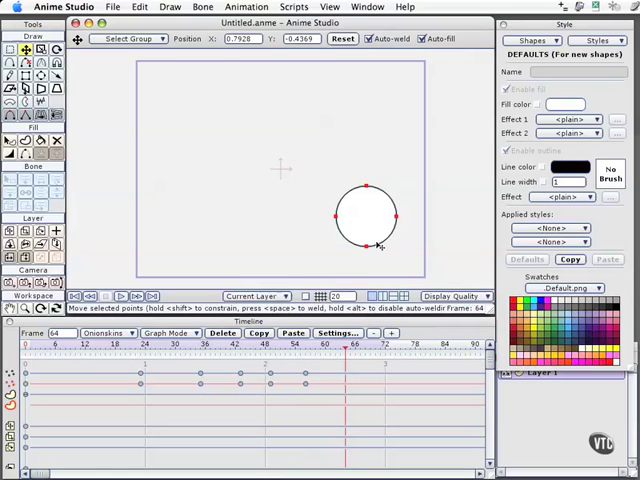
drag(378, 240, 390, 252)
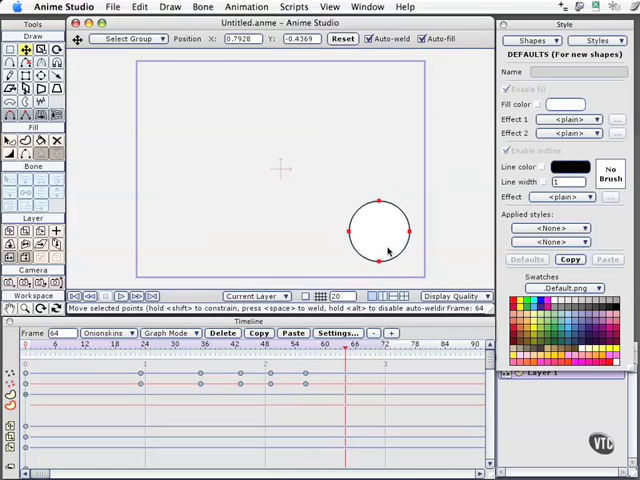
click(383, 345)
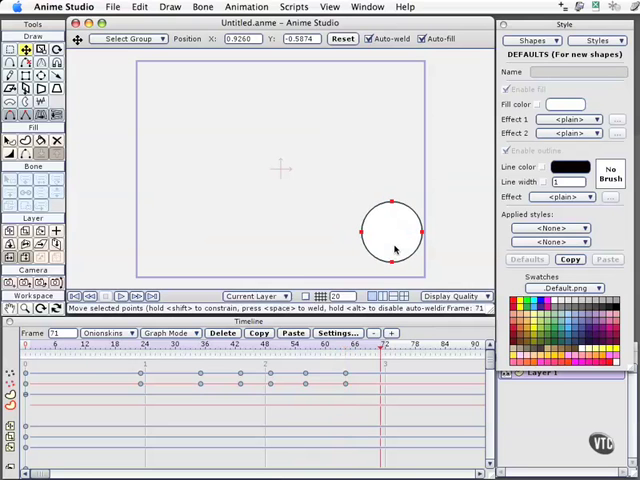
drag(380, 346, 30, 347)
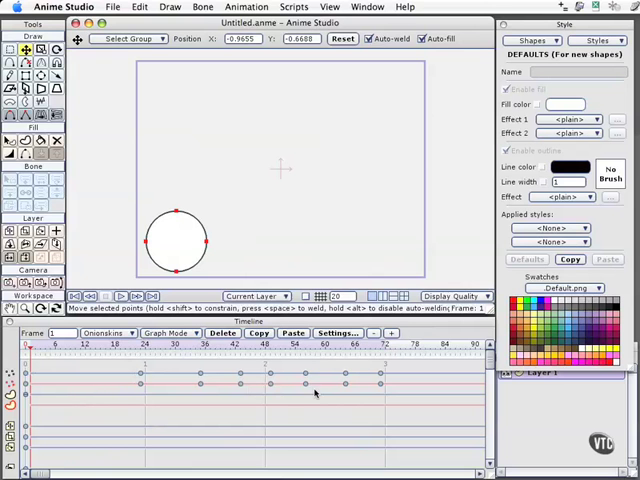
- Rename Layer 1 to 'circle' in its layer settings
click(533, 408)
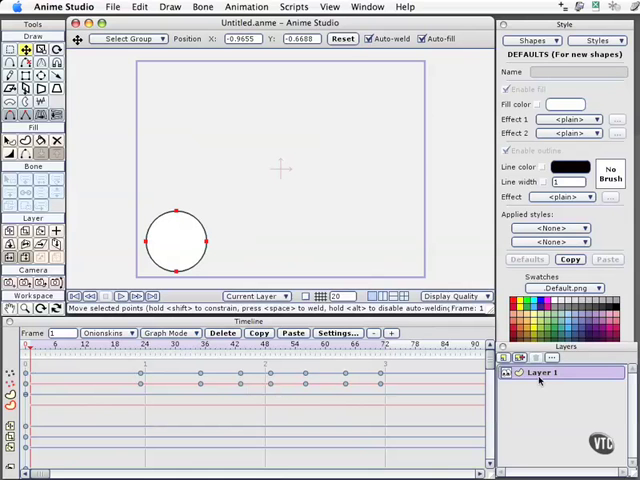
double_click(540, 372)
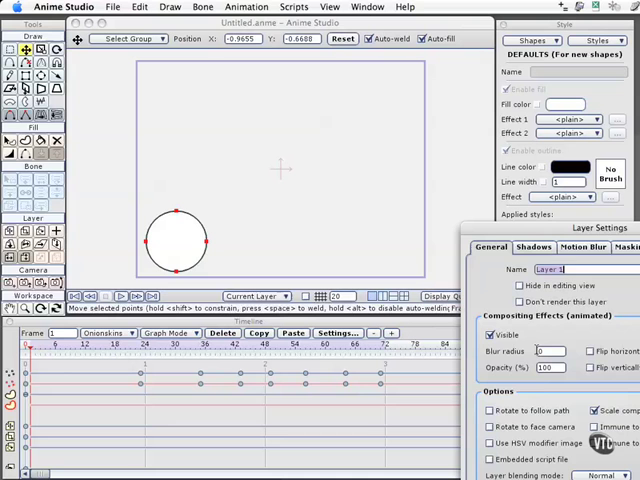
text(c)
text(le)
key(Return)
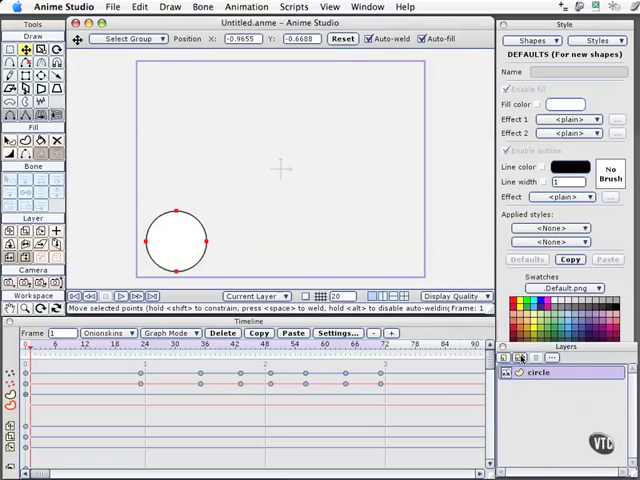
- Duplicate the circle layer, rename the copy 'circle shadow', and return the timeline to frame 0
click(519, 358)
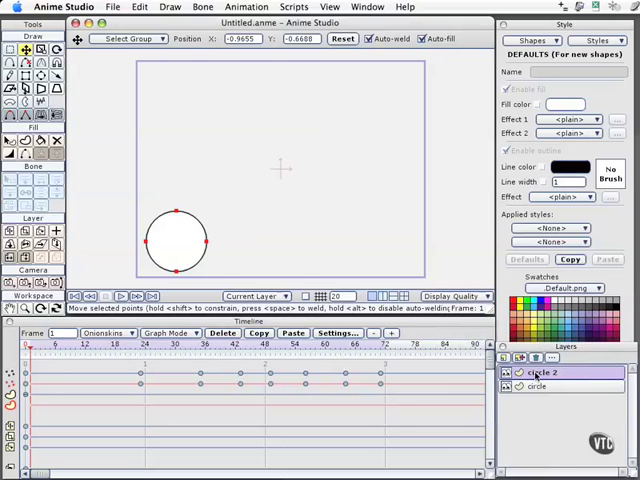
double_click(537, 374)
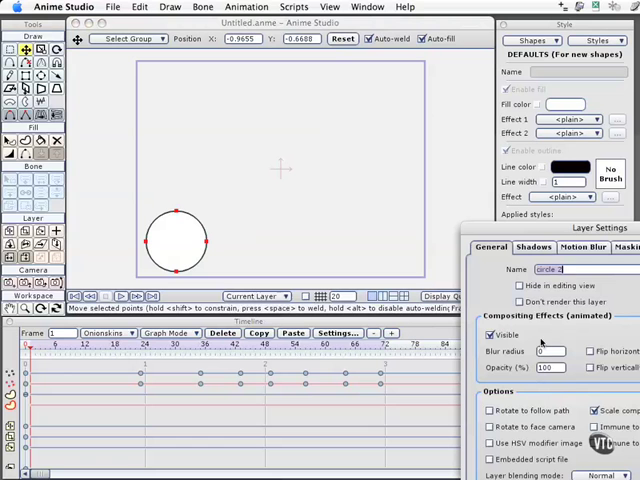
click(562, 269)
key(BackSpace)
text(shadow)
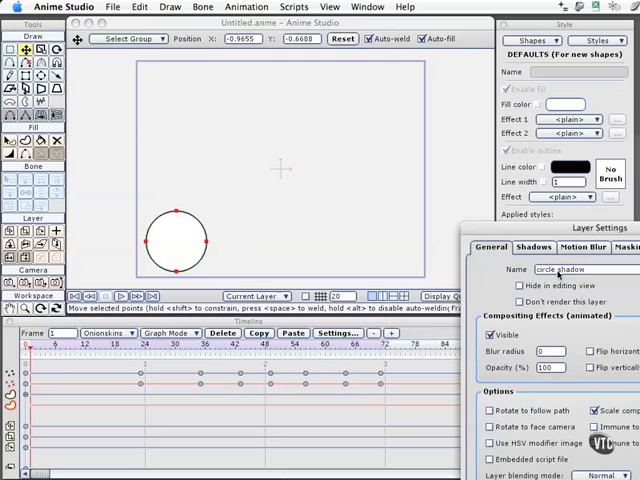
key(Return)
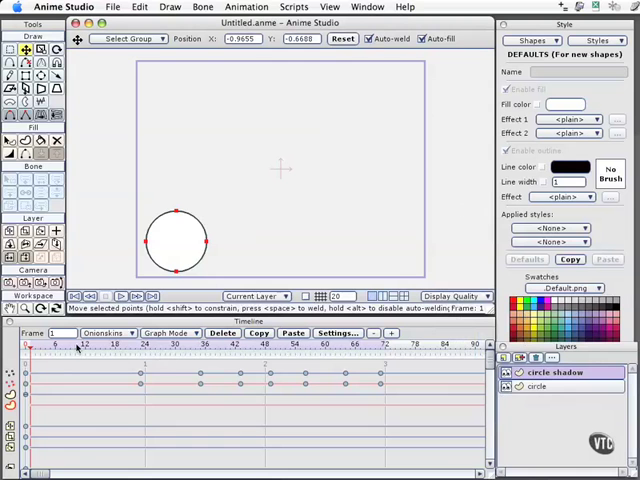
mouse_move(116, 346)
mouse_down()
mouse_move(351, 346)
mouse_move(35, 346)
mouse_up()
drag(36, 346, 26, 346)
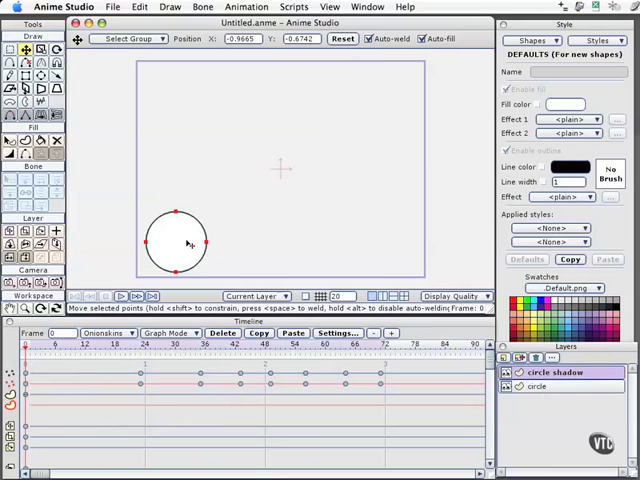
- Select the circle on the shadow layer and fill it black, then scrub back to the start
key(q)
click(195, 240)
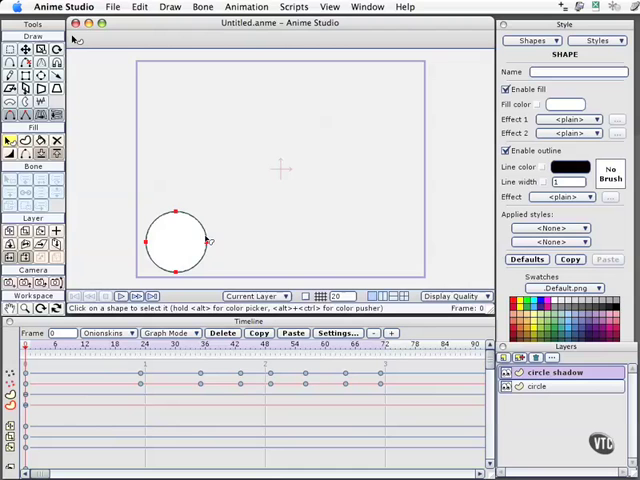
click(616, 310)
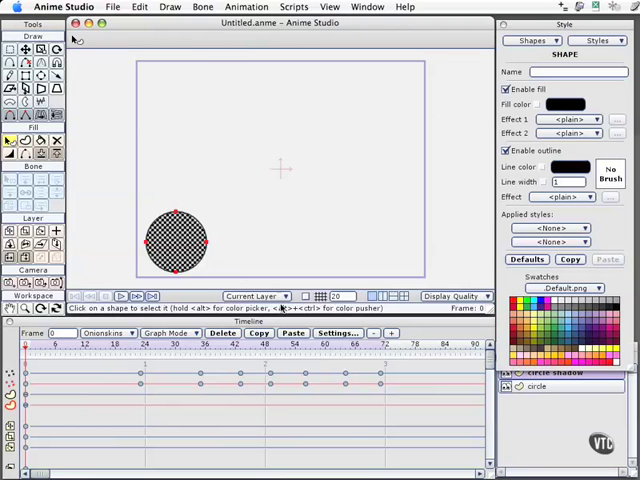
key(t)
mouse_move(55, 348)
mouse_down()
mouse_move(283, 350)
mouse_move(30, 345)
mouse_up()
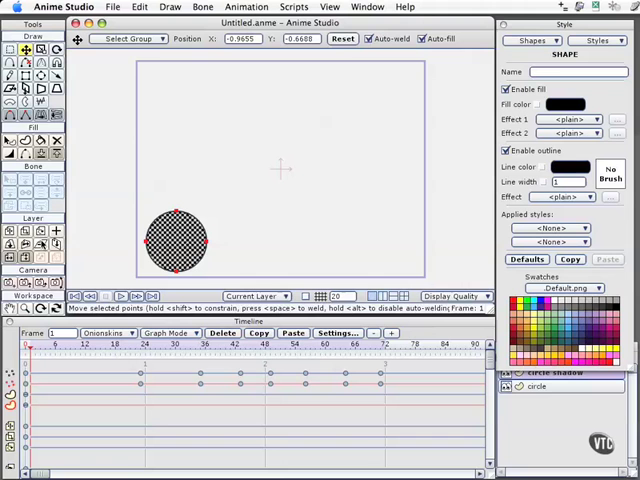
click(42, 248)
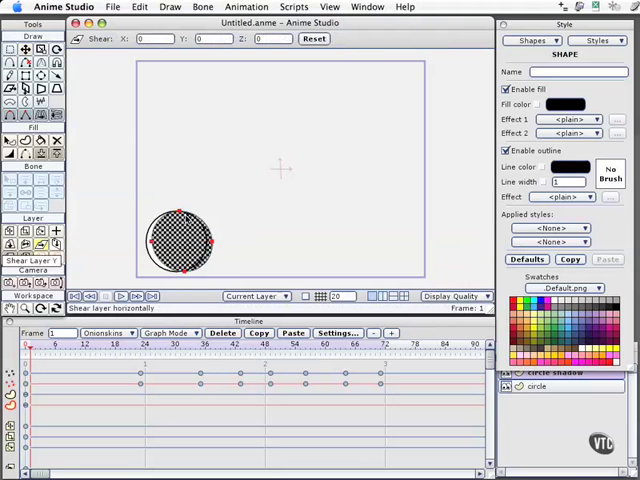
mouse_move(178, 242)
mouse_down()
mouse_move(210, 242)
mouse_move(118, 212)
mouse_up()
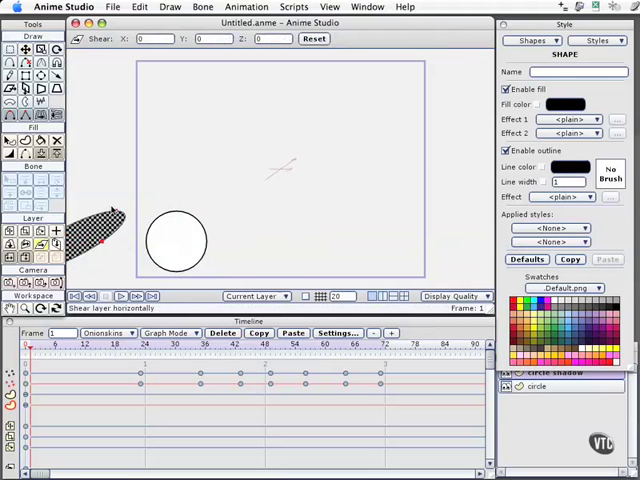
drag(115, 212, 120, 212)
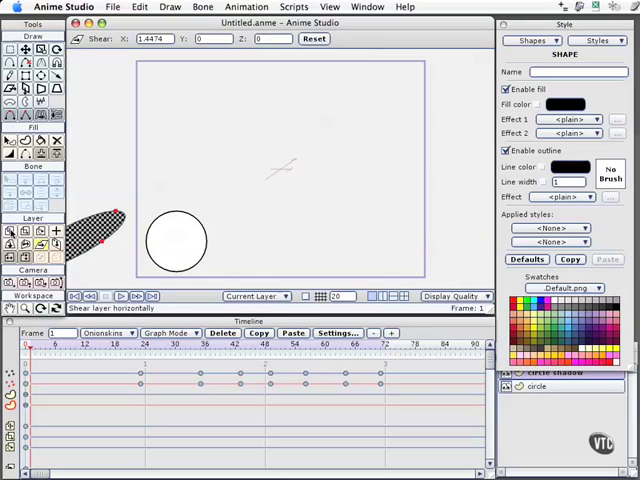
click(10, 231)
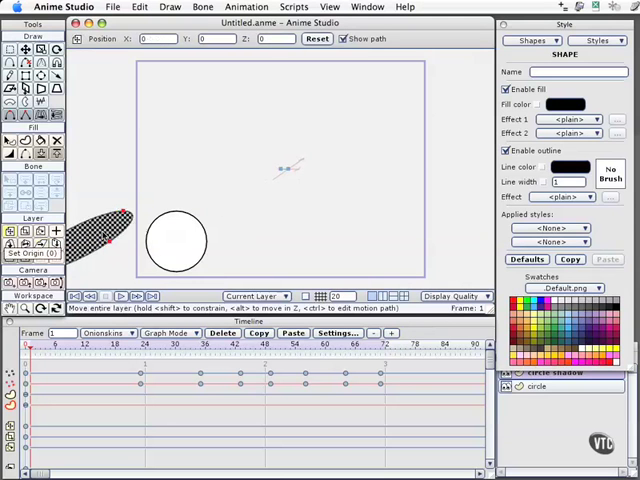
drag(284, 165, 432, 166)
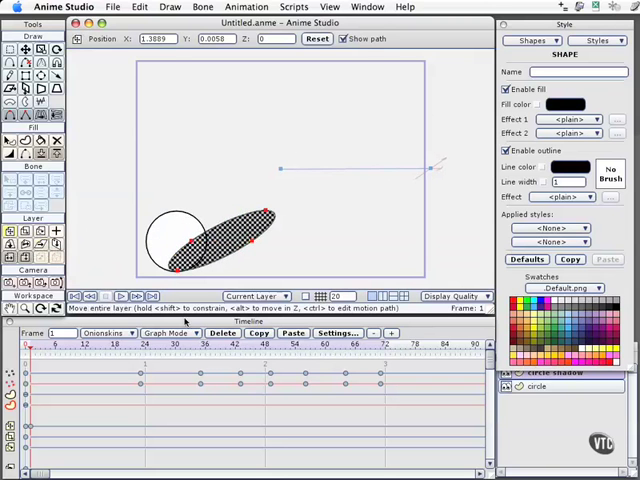
mouse_move(30, 345)
mouse_down()
mouse_move(288, 365)
mouse_move(155, 345)
mouse_move(32, 346)
mouse_up()
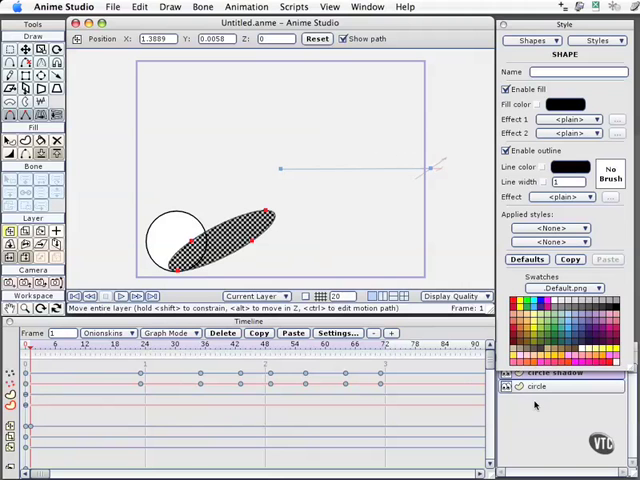
- Set the circle shadow layer's opacity to 50 and blur radius to 20
click(553, 374)
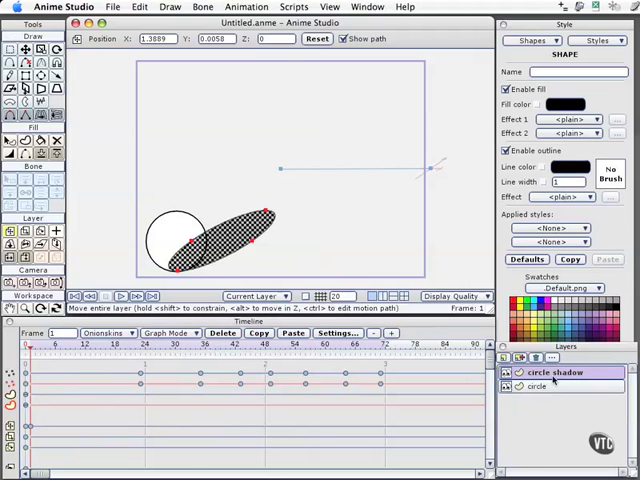
double_click(553, 373)
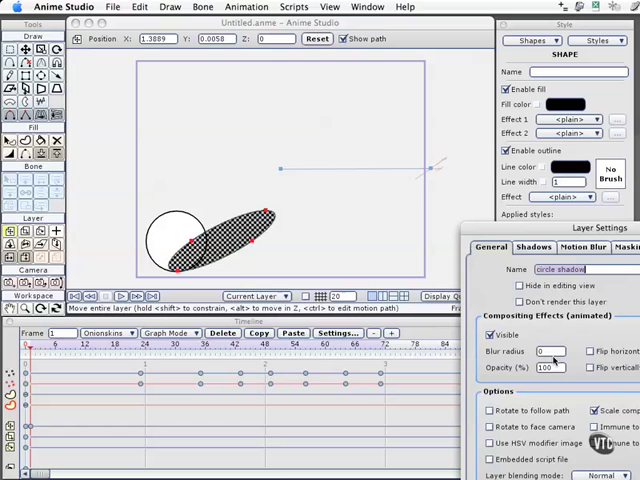
drag(586, 226, 386, 108)
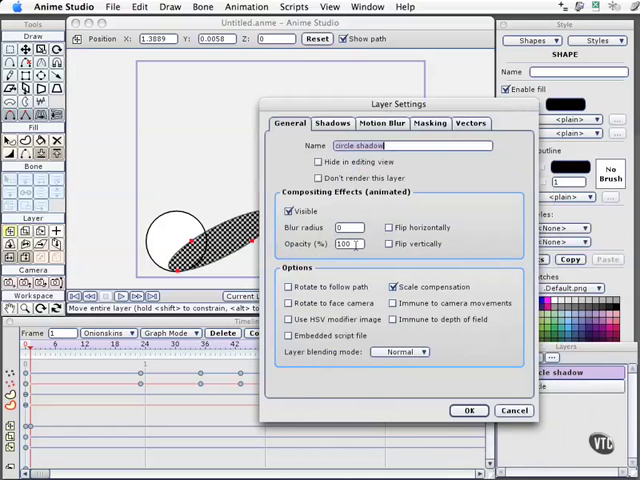
drag(358, 244, 334, 246)
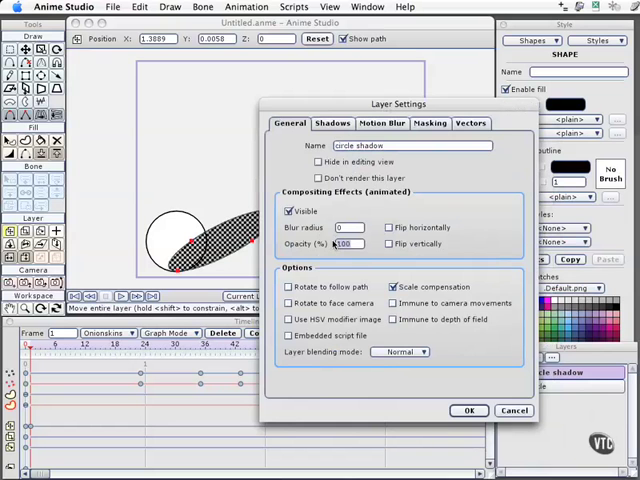
text(50)
drag(348, 228, 386, 243)
text(20)
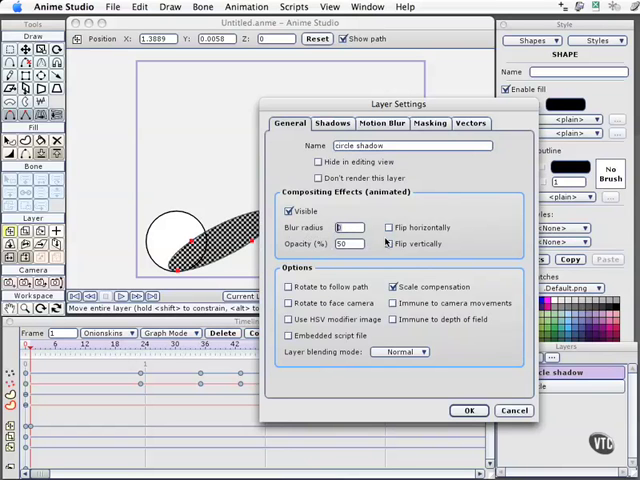
click(470, 412)
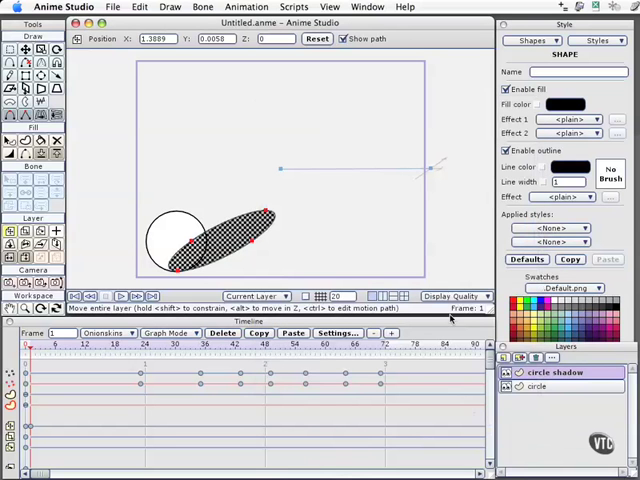
- Drag the circle layer above the circle shadow layer in the Layers panel
click(565, 388)
drag(565, 388, 565, 372)
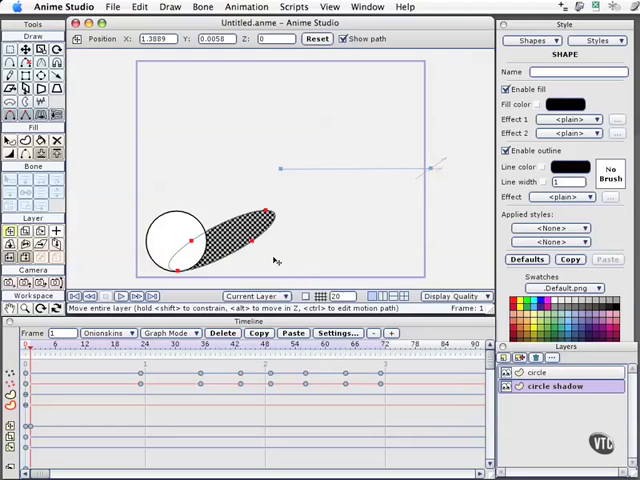
key(ctrl+r)
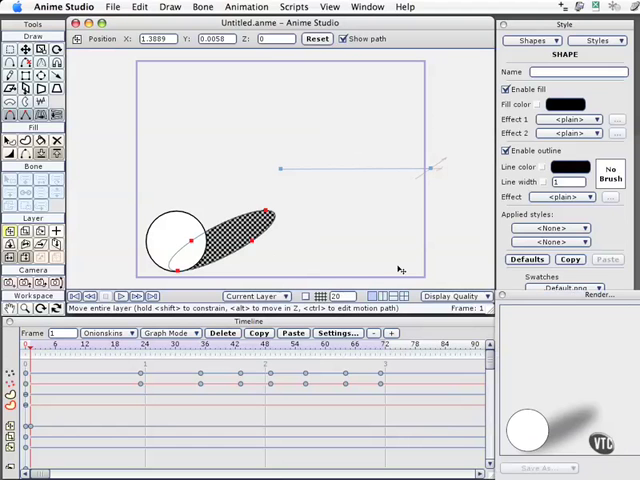
mouse_move(470, 275)
mouse_down()
mouse_move(287, 113)
mouse_move(280, 99)
mouse_up()
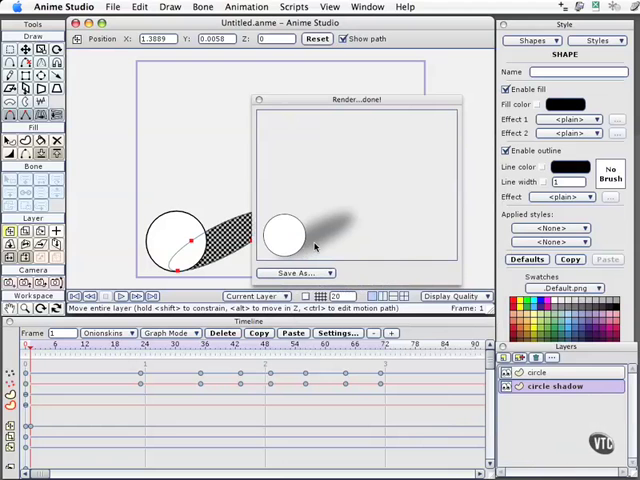
click(259, 101)
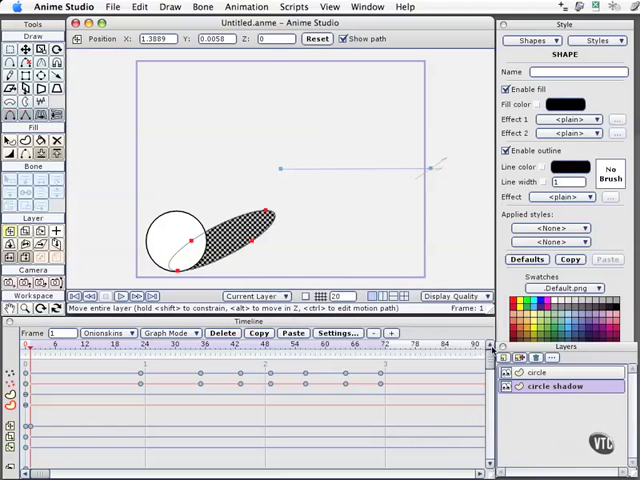
- Lower the circle shadow layer's blur radius from 20 to 10
double_click(542, 390)
drag(545, 228, 455, 158)
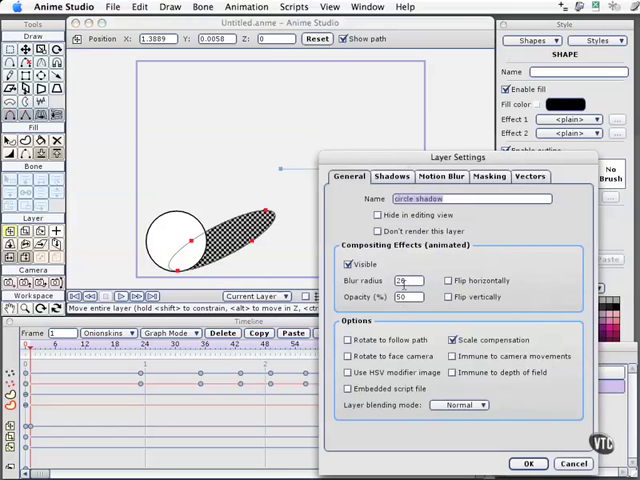
drag(410, 281, 396, 281)
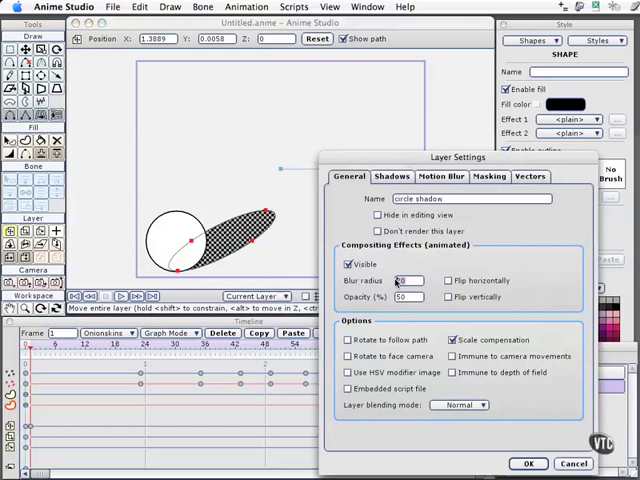
text(10)
key(Return)
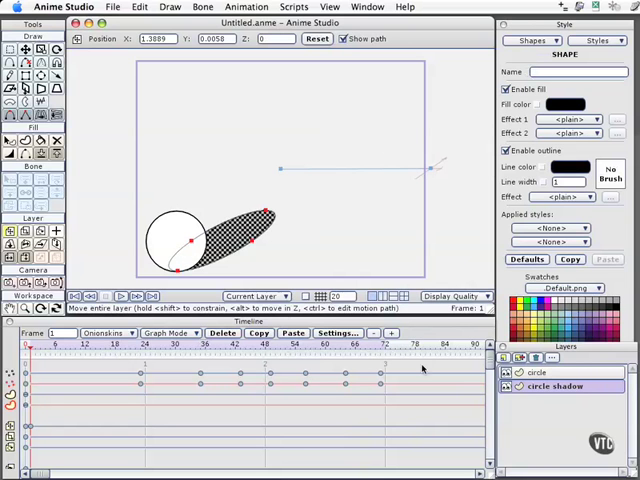
- Turn shading on in the circle layer's Shadows settings and render a preview with Ctrl+R
double_click(540, 373)
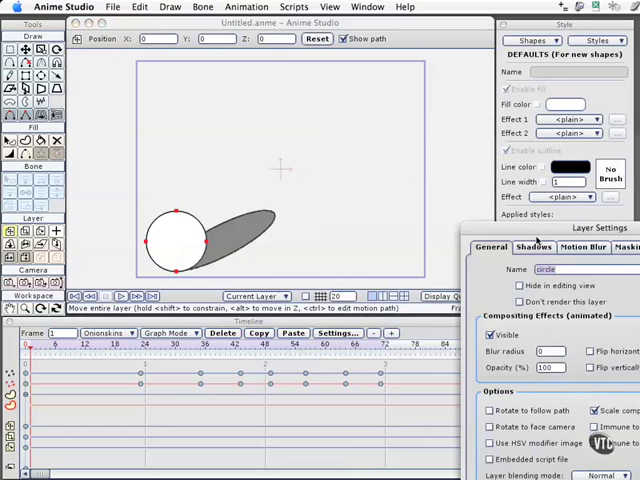
drag(531, 228, 347, 141)
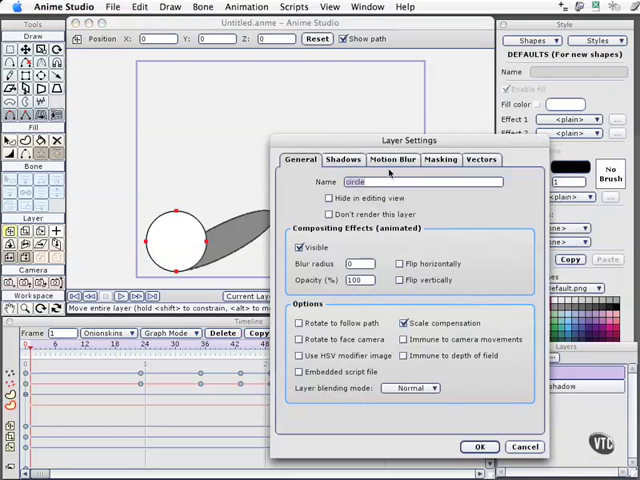
click(344, 160)
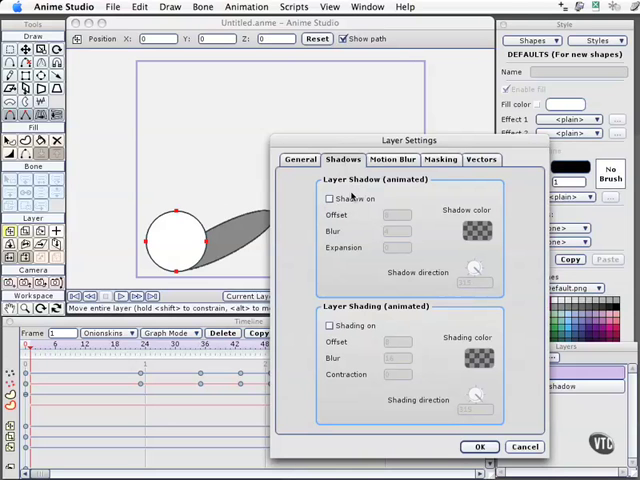
click(330, 327)
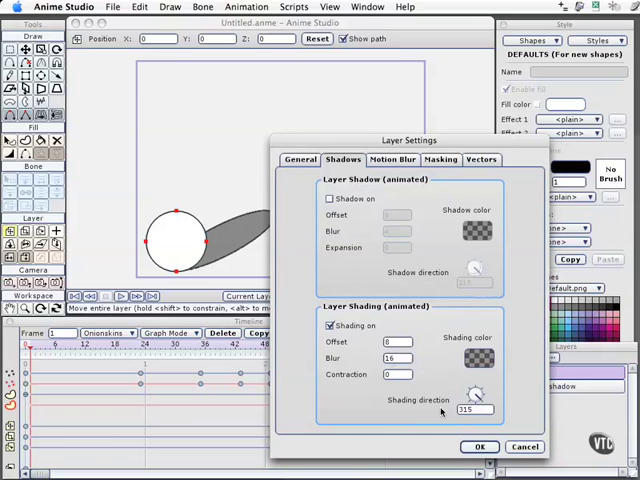
click(479, 446)
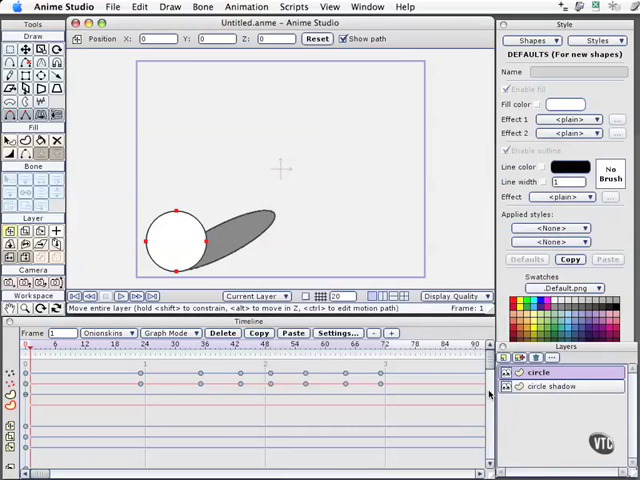
key(ctrl+r)
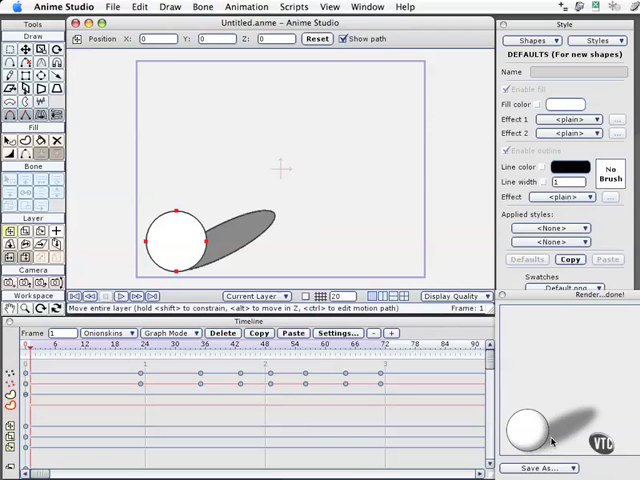
- Scrub to frame 29 mid-bounce and render a new preview of the airborne ball
click(503, 296)
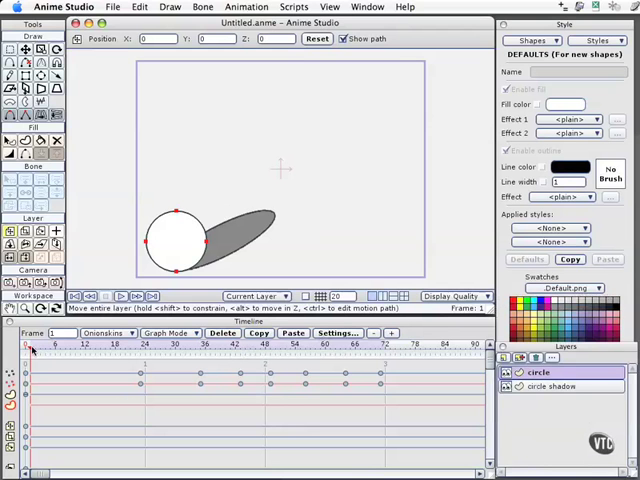
mouse_move(32, 348)
mouse_down()
mouse_move(131, 348)
mouse_move(305, 370)
mouse_move(145, 346)
mouse_move(211, 348)
mouse_move(172, 346)
mouse_up()
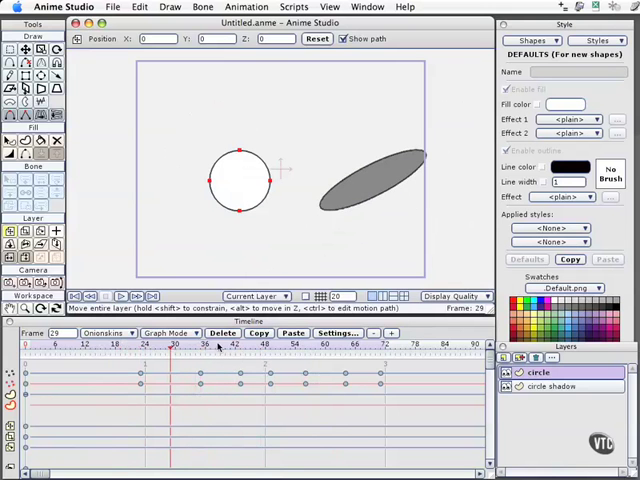
key(ctrl+r)
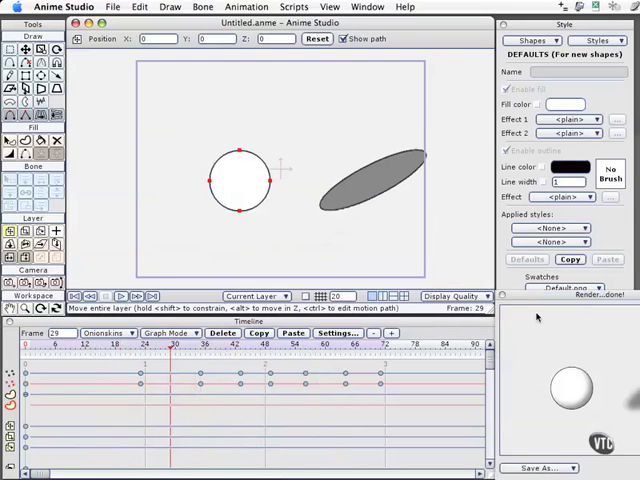
drag(540, 295, 274, 216)
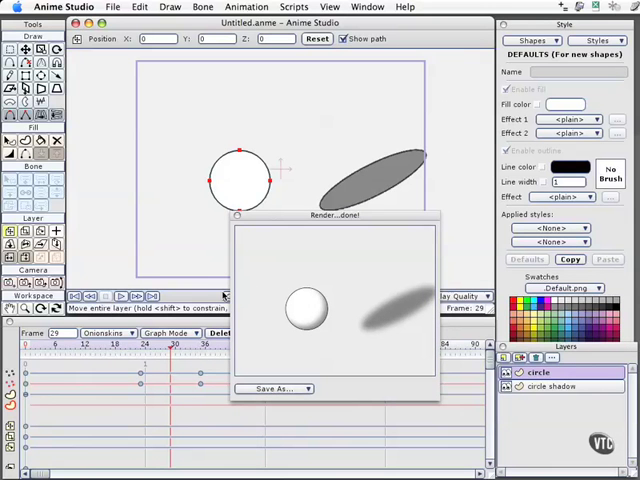